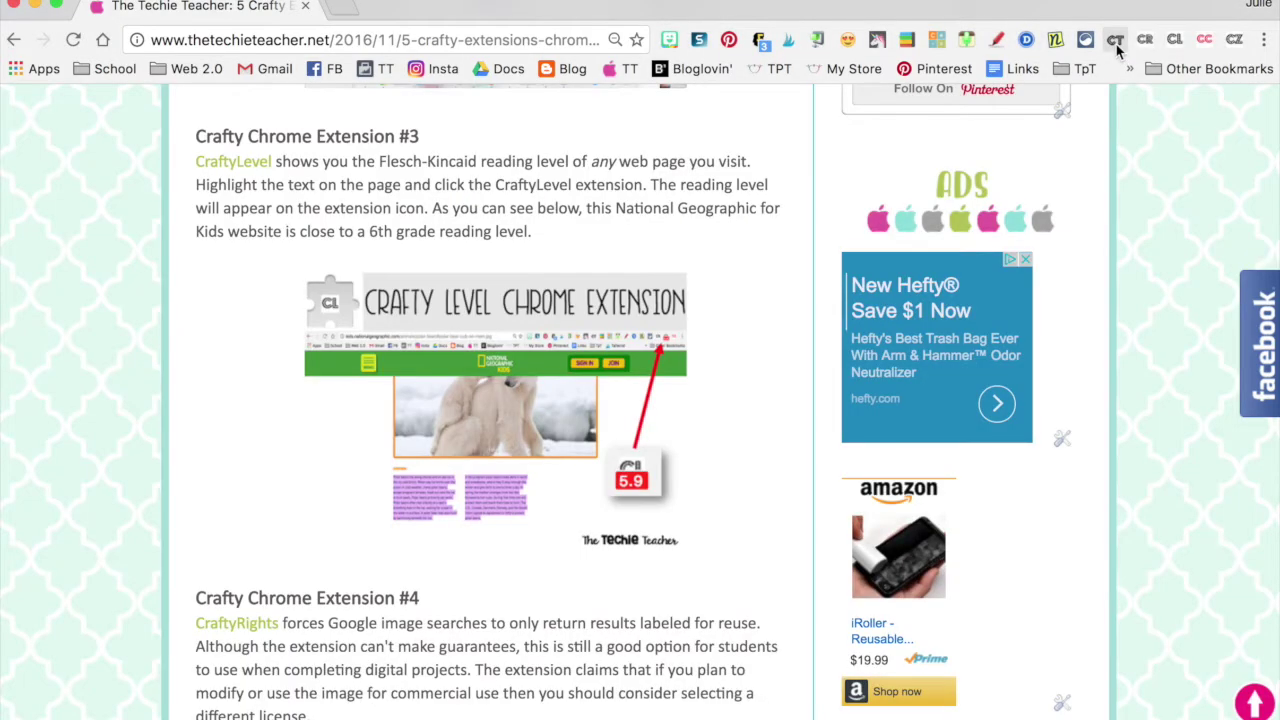
Step: Look over the blog post's introduction and its Crafty Chrome Extension #1 section on CraftyText
{"action": "scroll", "coordinate": [826, 290], "scroll_direction": "up", "scroll_amount": 10}
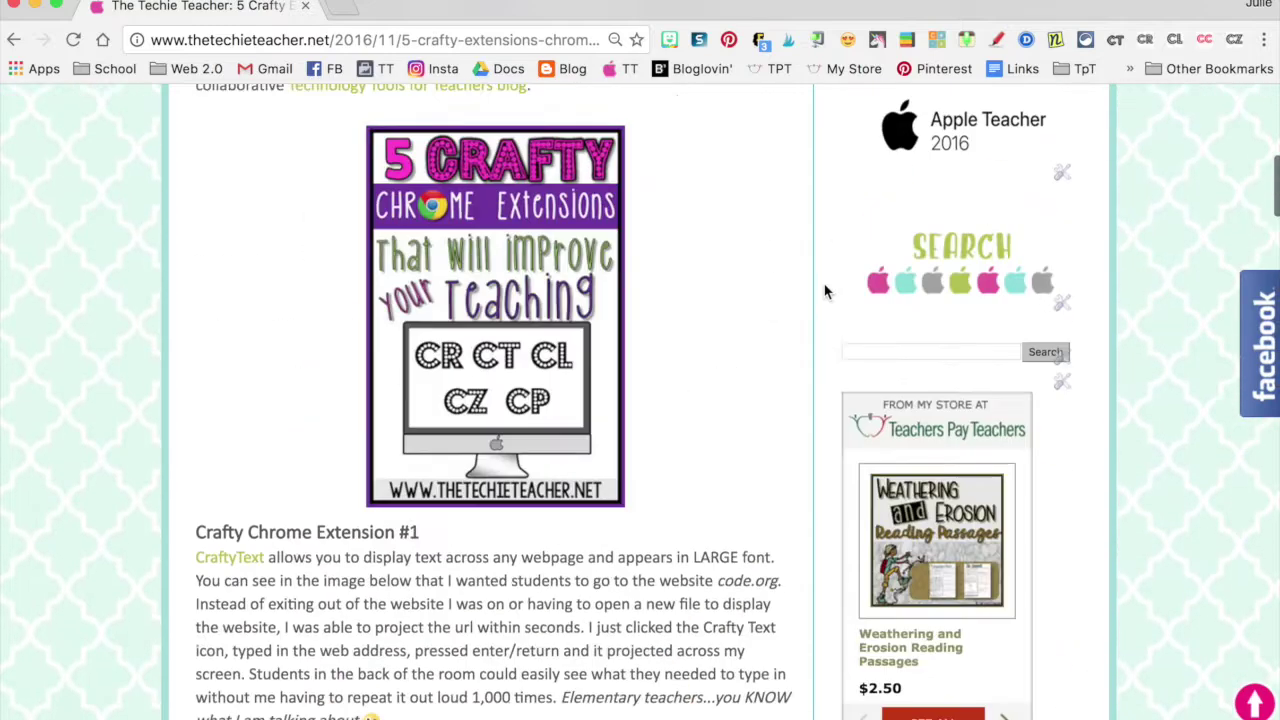
{"action": "scroll", "coordinate": [826, 290], "scroll_direction": "up", "scroll_amount": 5}
{"action": "scroll", "coordinate": [826, 290], "scroll_direction": "down", "scroll_amount": 3}
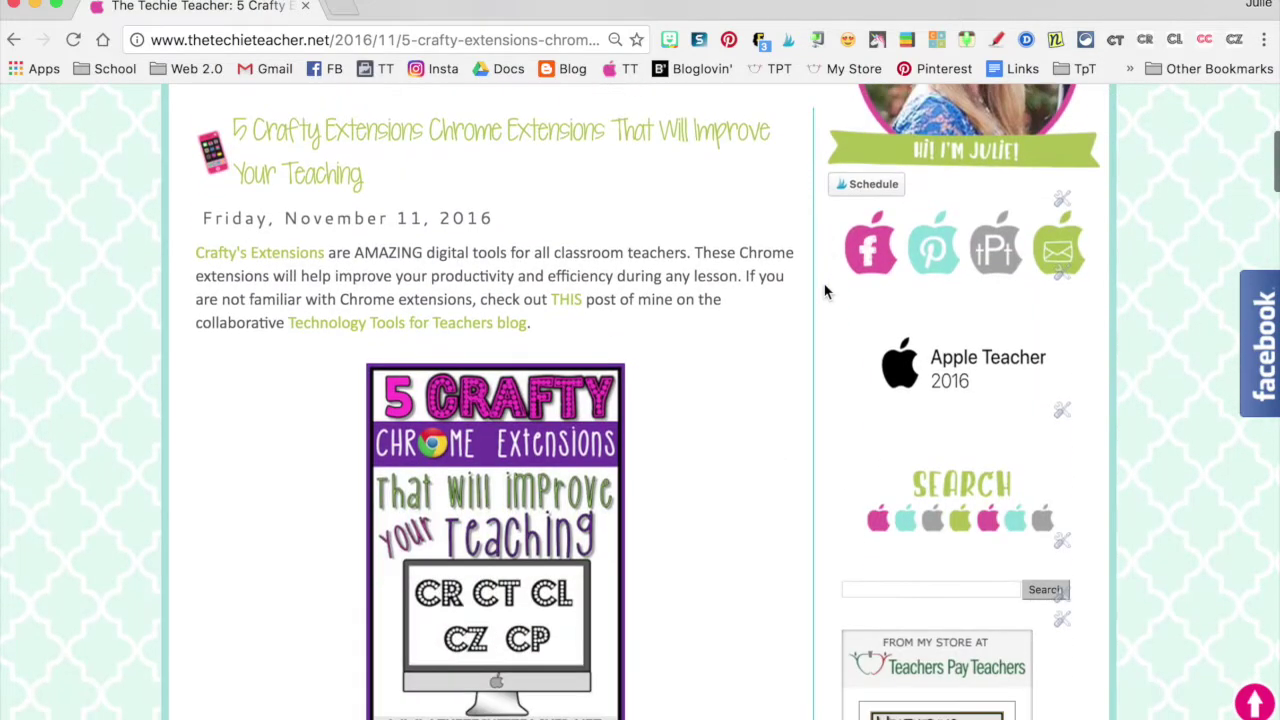
{"action": "scroll", "coordinate": [826, 291], "scroll_direction": "down", "scroll_amount": 2}
{"action": "scroll", "coordinate": [707, 463], "scroll_direction": "down", "scroll_amount": 8}
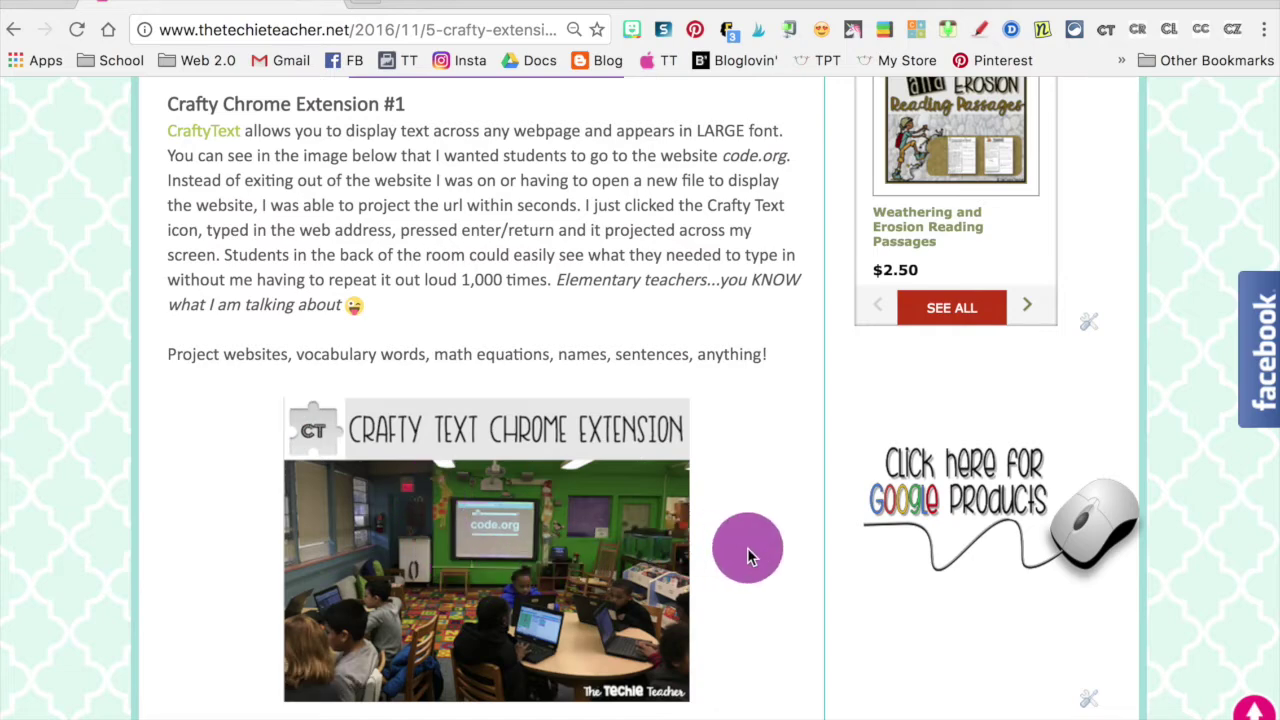
{"action": "scroll", "coordinate": [750, 556], "scroll_direction": "down", "scroll_amount": 1}
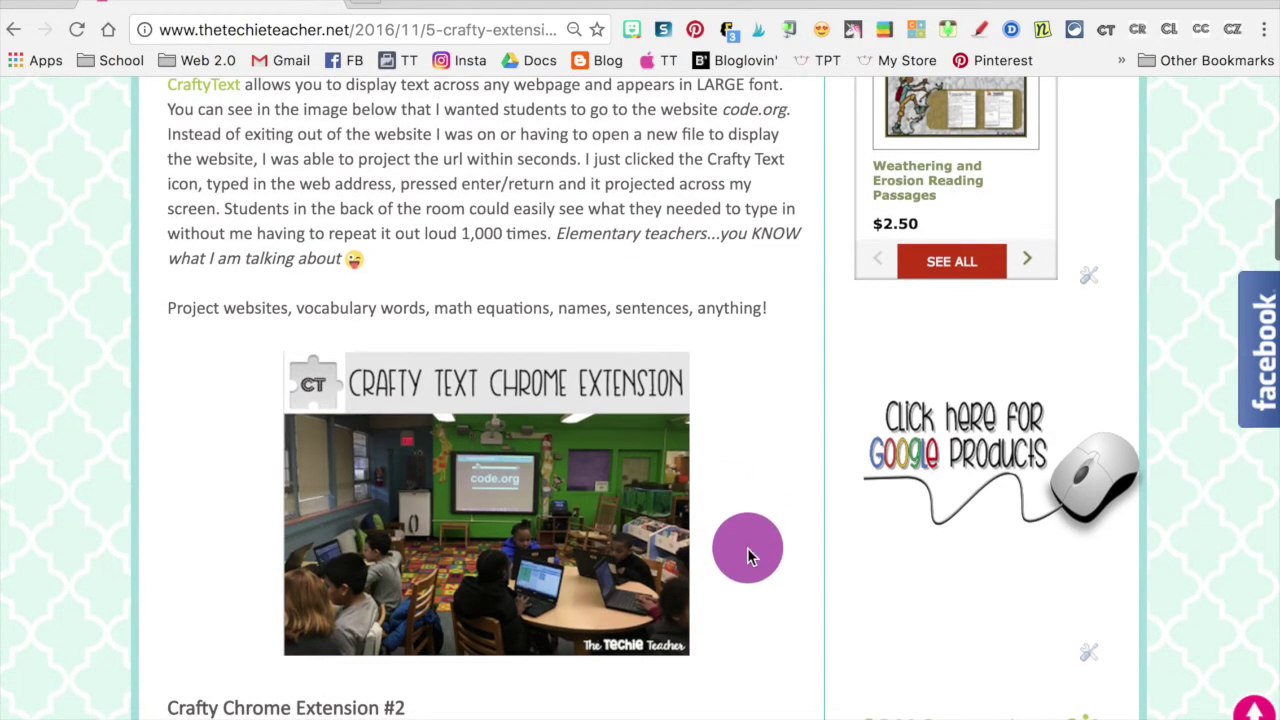
{"action": "scroll", "coordinate": [747, 556], "scroll_direction": "up", "scroll_amount": 1}
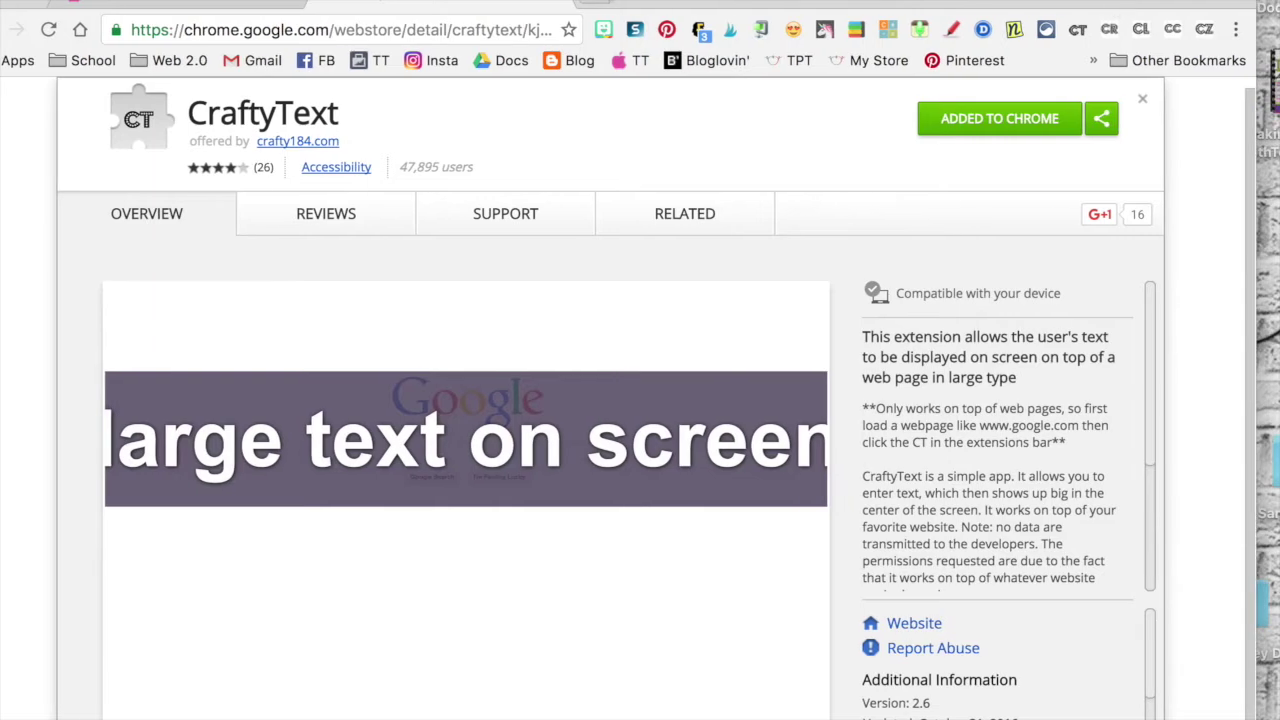
Step: Return to the blog post and display "thetechieteacher.net" in large text over it with CraftyText
{"action": "left_click", "coordinate": [594, 3]}
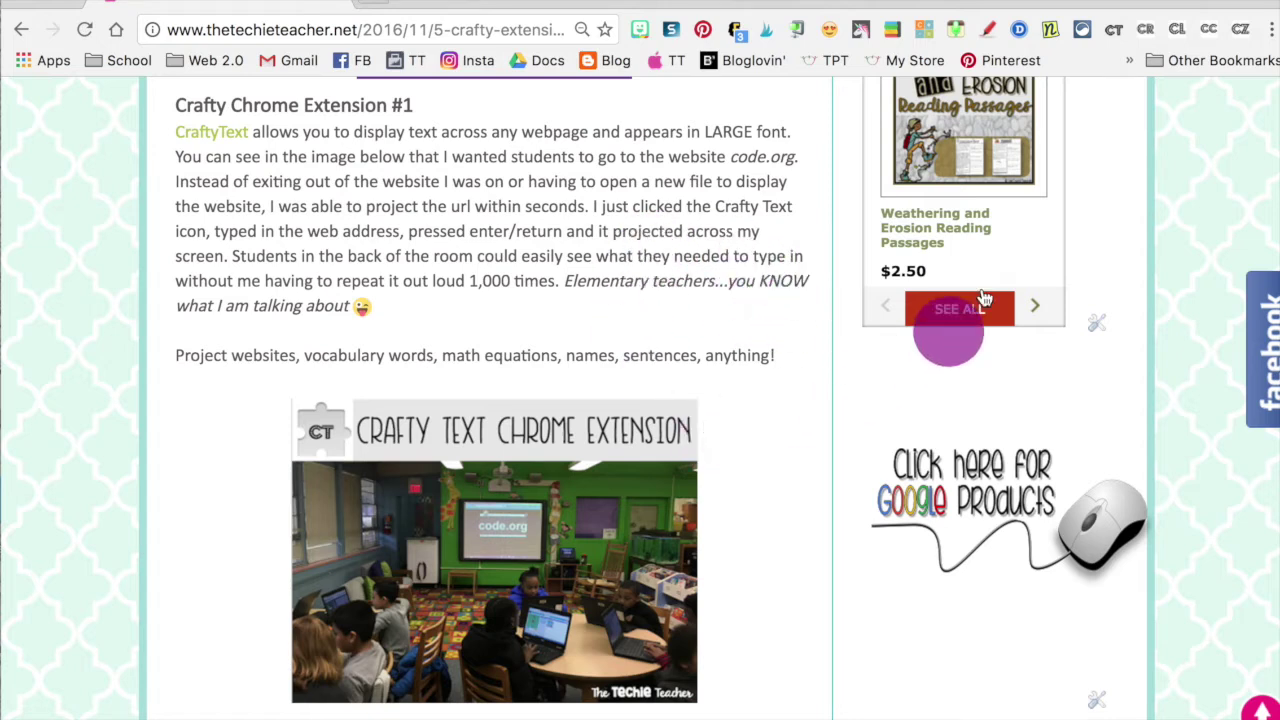
{"action": "left_click", "coordinate": [1114, 31]}
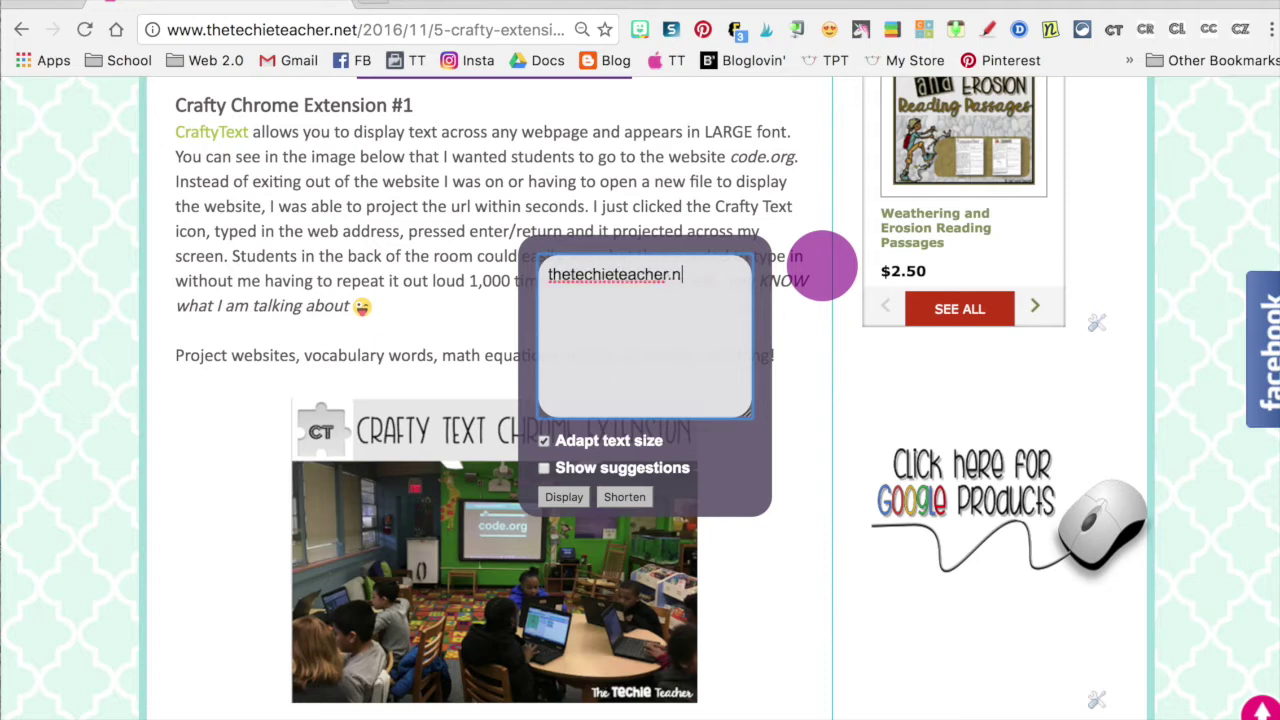
{"action": "key", "text": "Return"}
Step: In the CraftyCursor section, highlight part of the sentence starting "My favorite part", then clear the selection
{"action": "scroll", "coordinate": [822, 264], "scroll_direction": "down", "scroll_amount": 10}
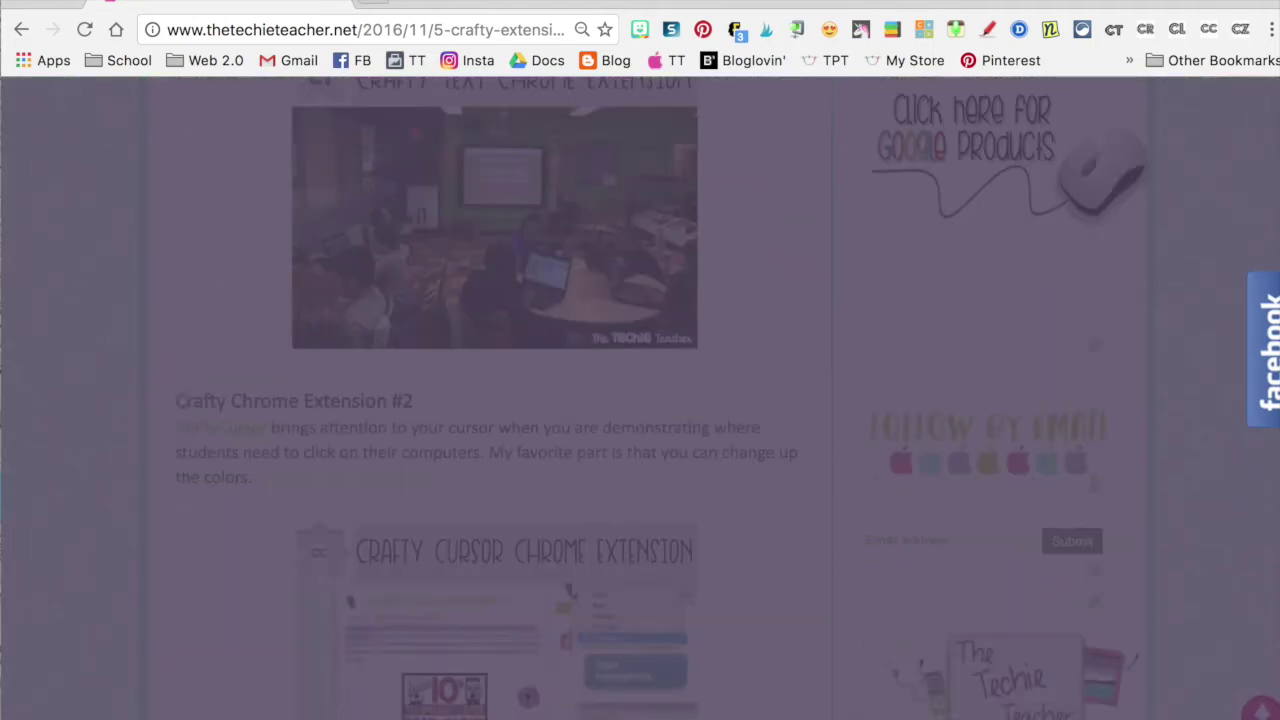
{"action": "scroll", "coordinate": [822, 264], "scroll_direction": "down", "scroll_amount": 4}
{"action": "scroll", "coordinate": [822, 264], "scroll_direction": "up", "scroll_amount": 2}
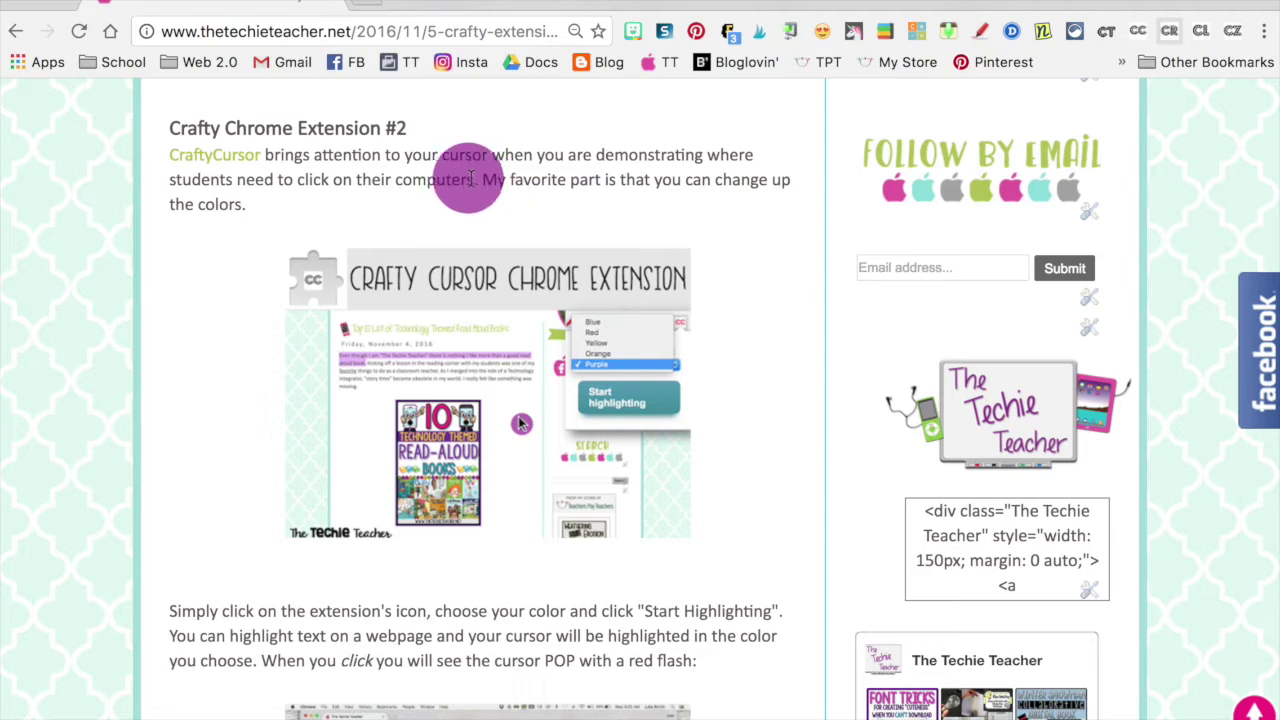
{"action": "left_click_drag", "start_coordinate": [472, 179], "coordinate": [740, 181]}
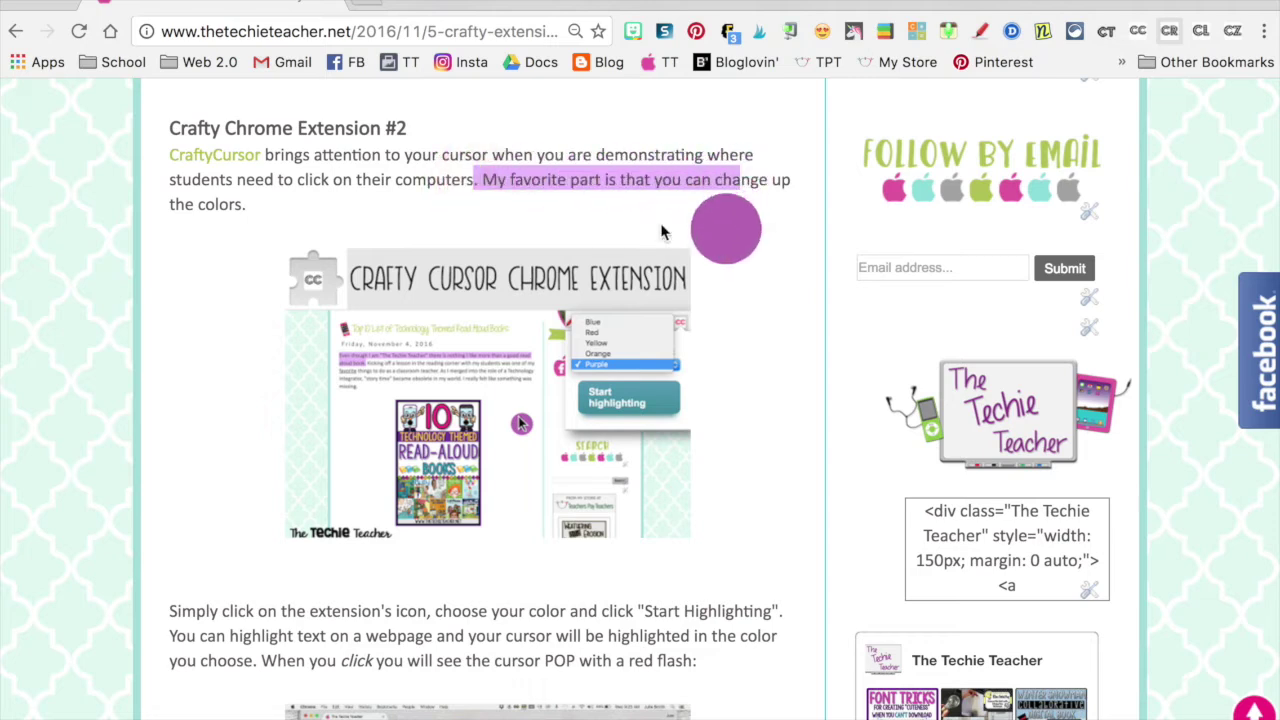
{"action": "left_click", "coordinate": [400, 189]}
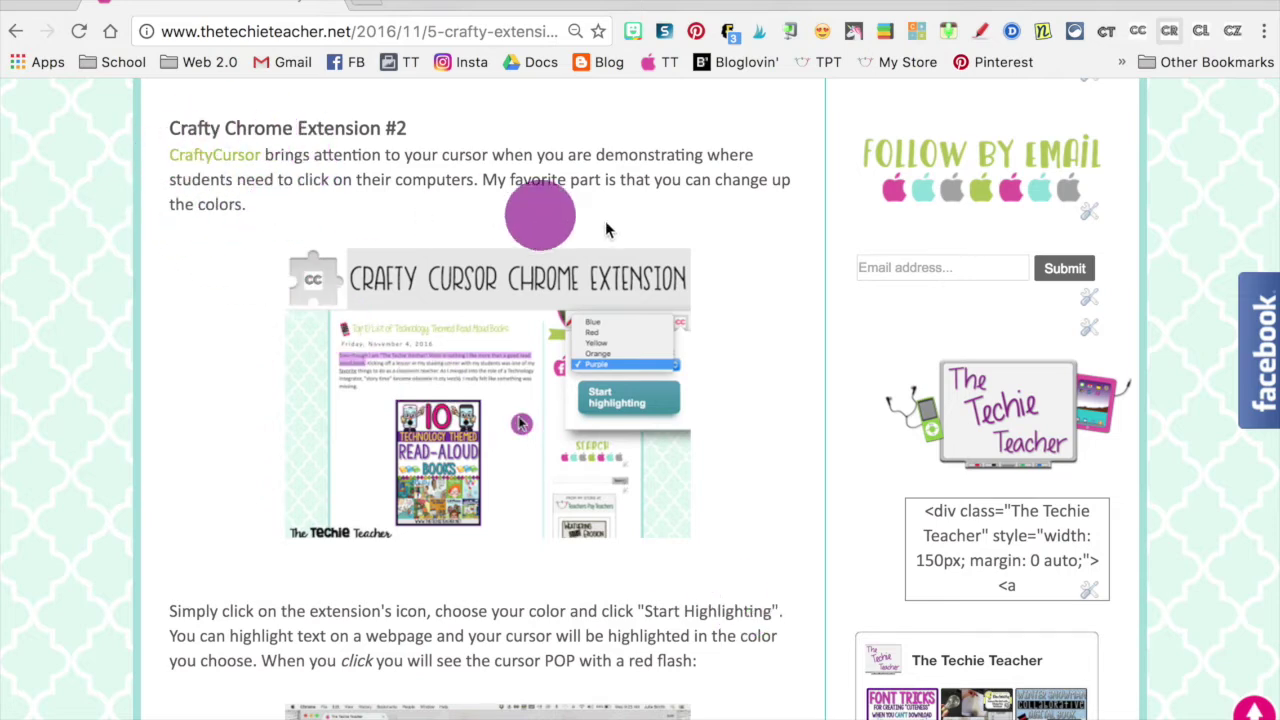
Step: Start CraftyCursor highlighting in Yellow and try it by briefly selecting the "My favorite part" sentence
{"action": "left_click", "coordinate": [1143, 38]}
{"action": "left_click", "coordinate": [1116, 95]}
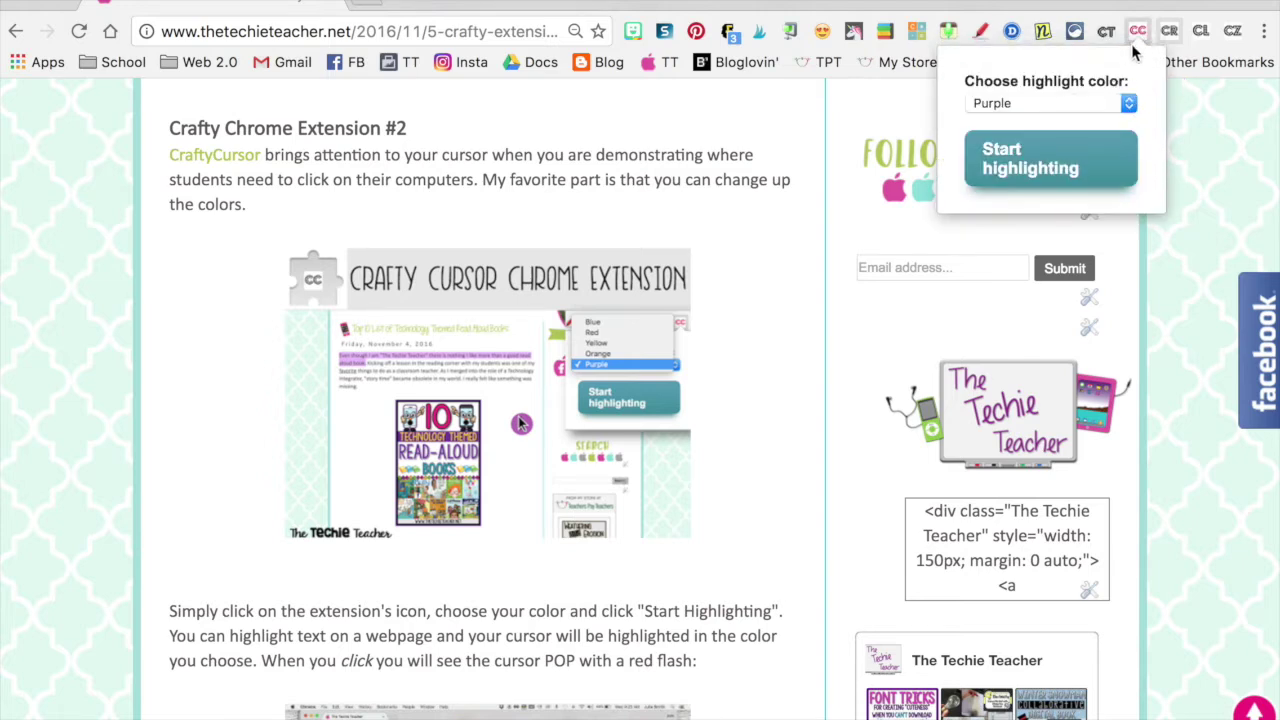
{"action": "left_click", "coordinate": [1128, 104]}
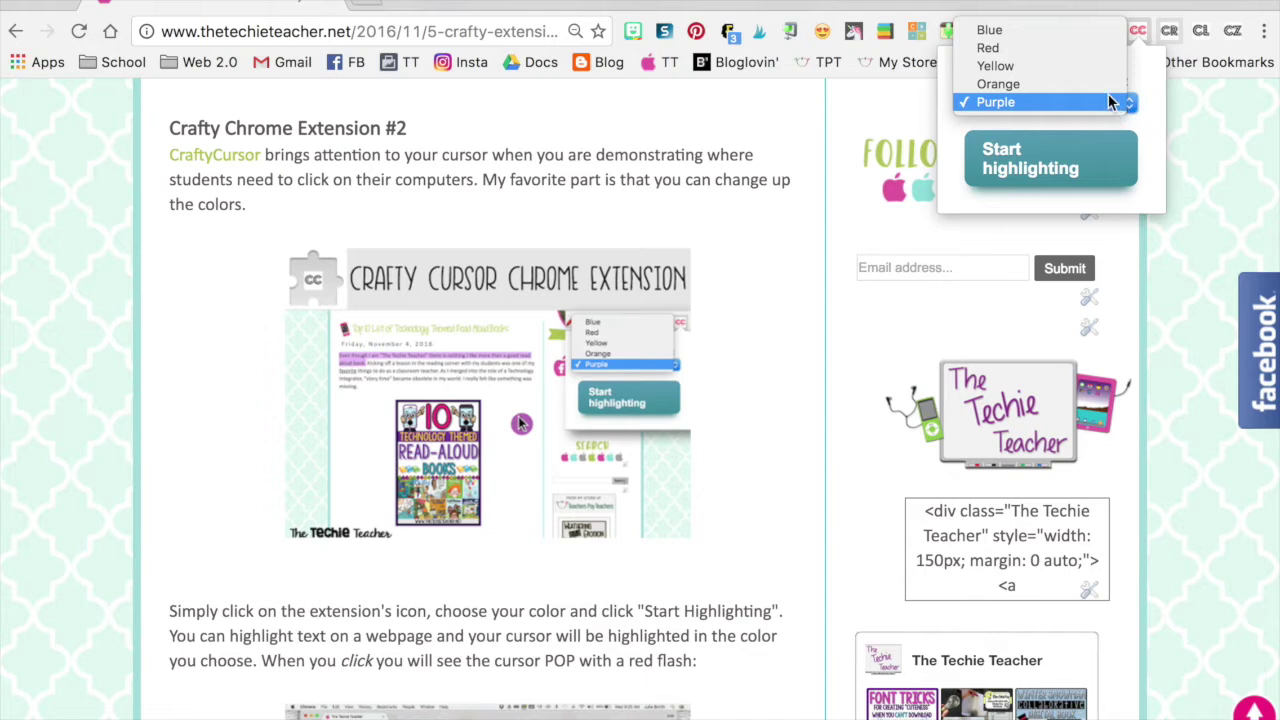
{"action": "left_click", "coordinate": [1097, 65]}
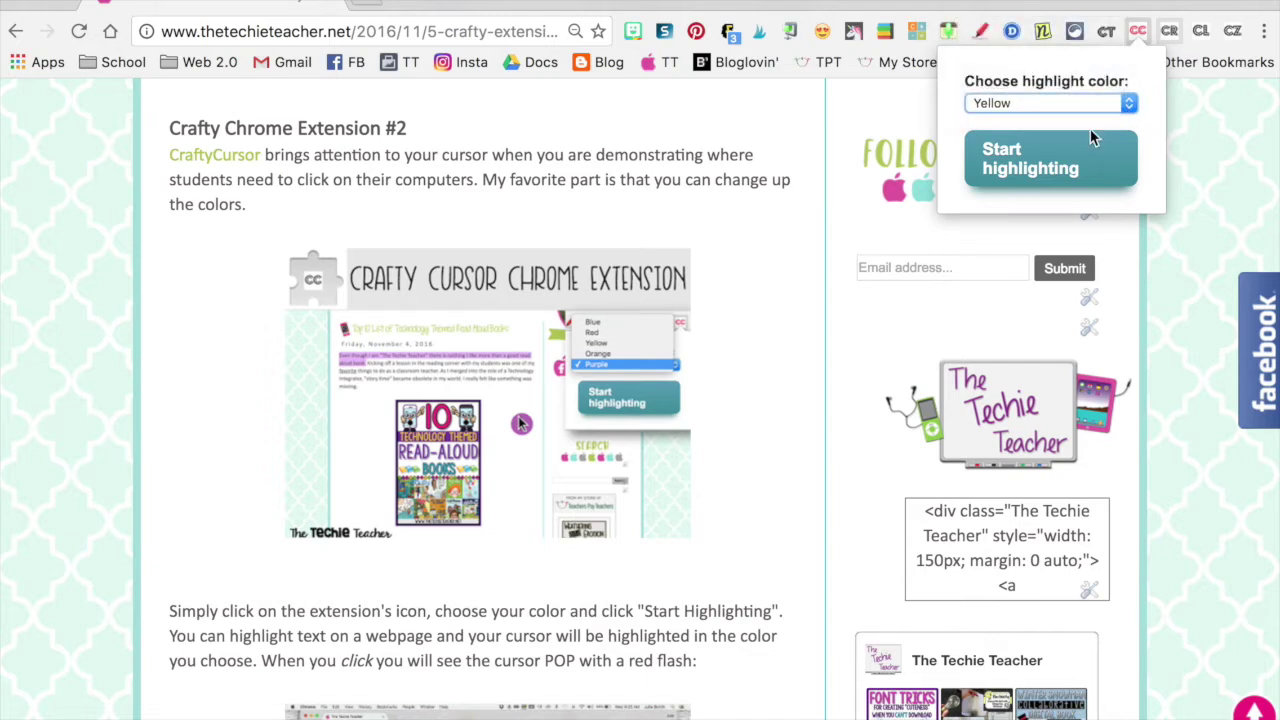
{"action": "left_click", "coordinate": [1086, 153]}
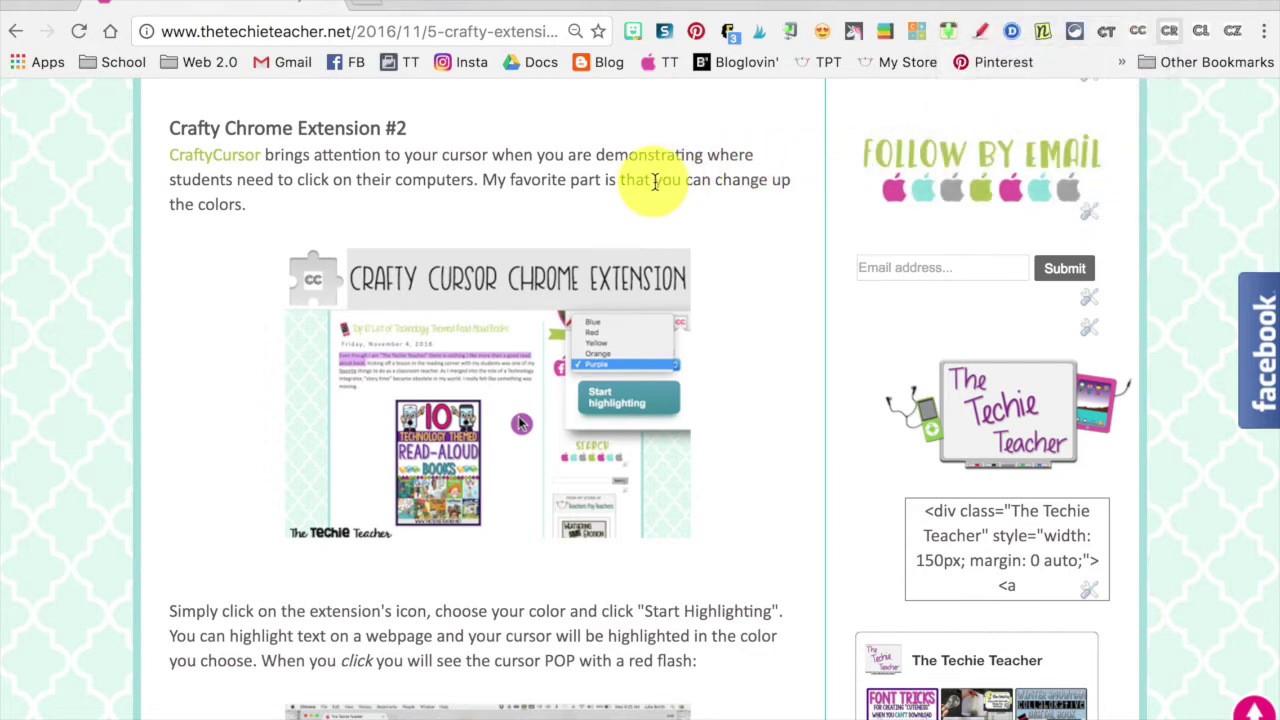
{"action": "left_click_drag", "start_coordinate": [480, 180], "coordinate": [786, 189]}
{"action": "left_click", "coordinate": [384, 190]}
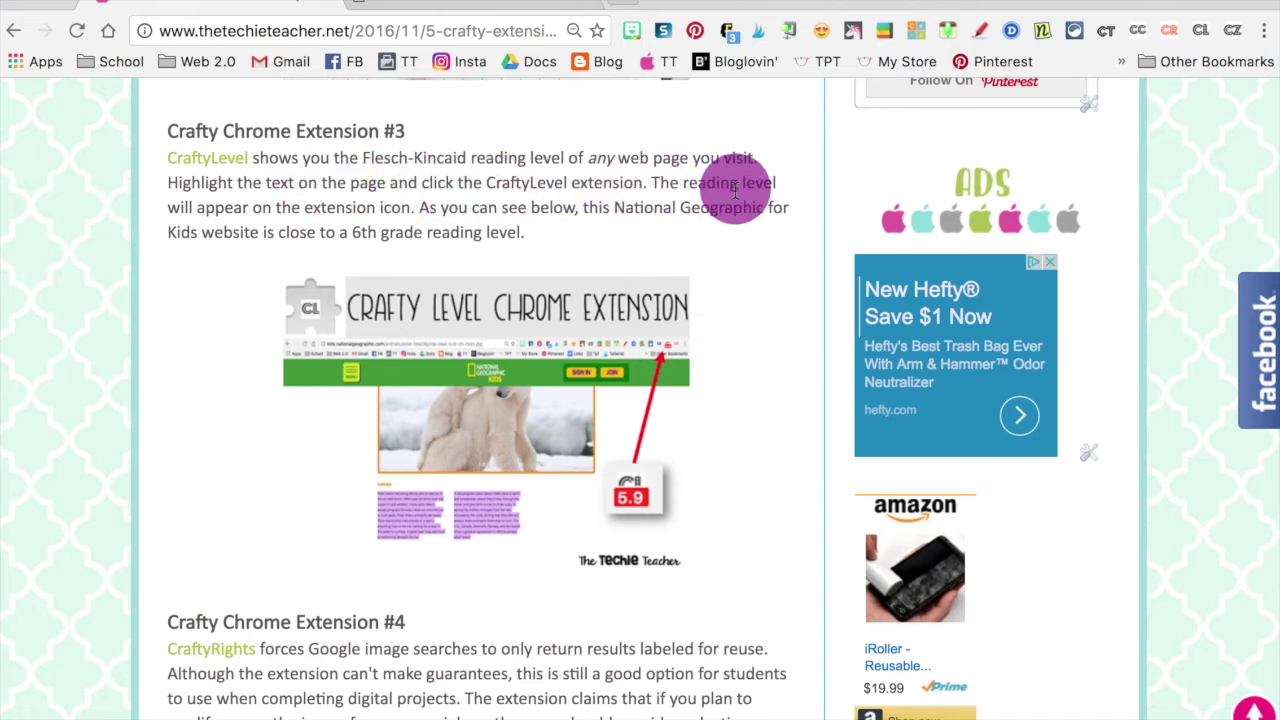
Step: On the National Geographic Kids sloth page, select the whole Overview text and check its reading level with CraftyLevel
{"action": "left_click", "coordinate": [380, 6]}
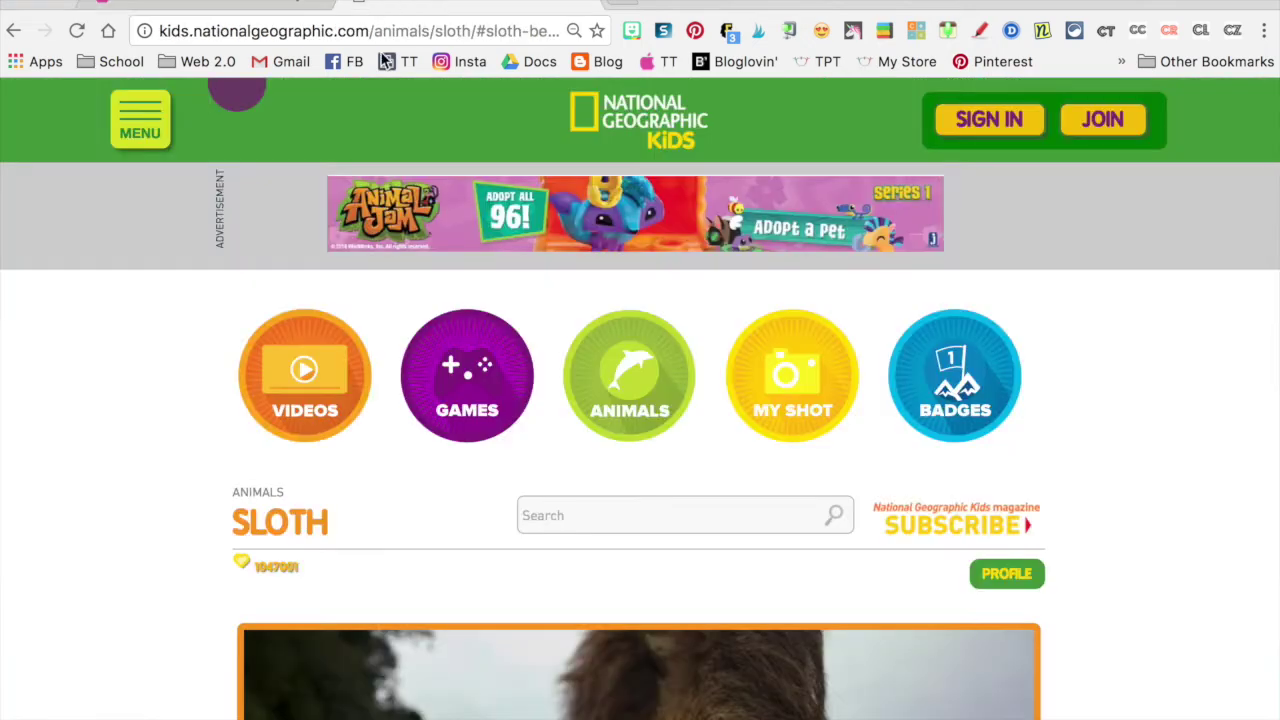
{"action": "scroll", "coordinate": [392, 388], "scroll_direction": "down", "scroll_amount": 5}
{"action": "scroll", "coordinate": [392, 386], "scroll_direction": "down", "scroll_amount": 3}
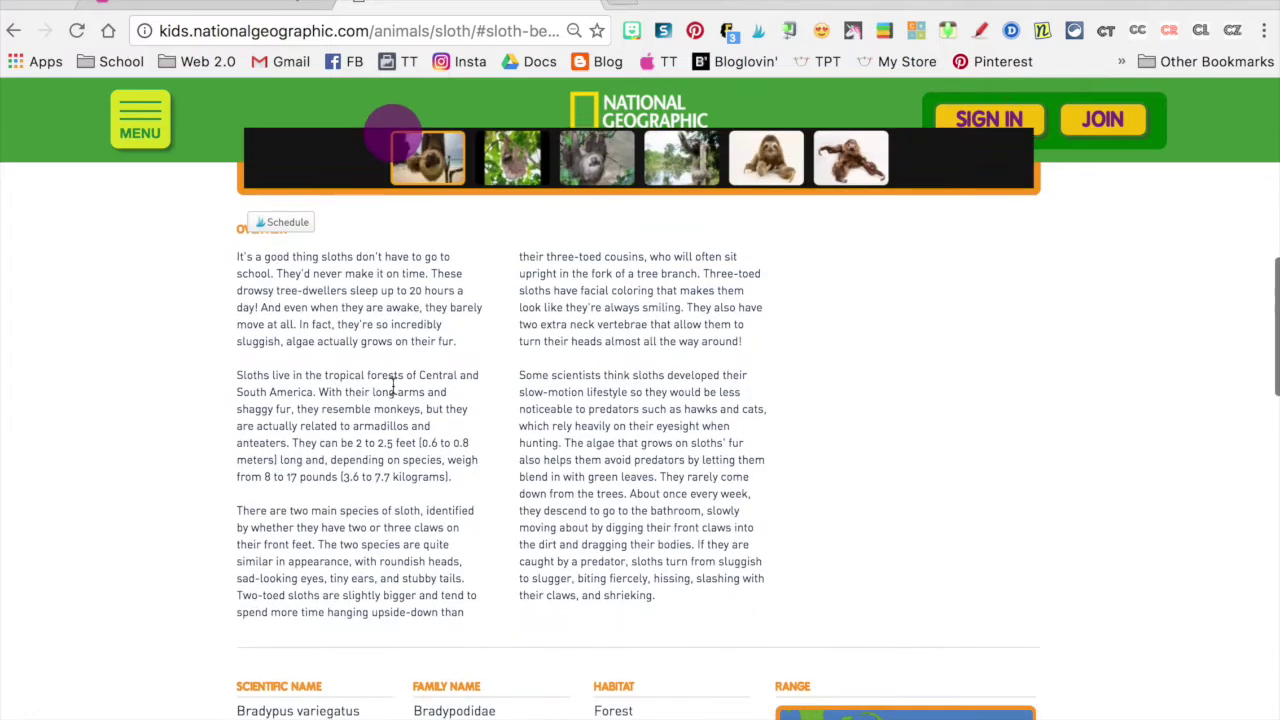
{"action": "left_click_drag", "start_coordinate": [232, 229], "coordinate": [752, 608]}
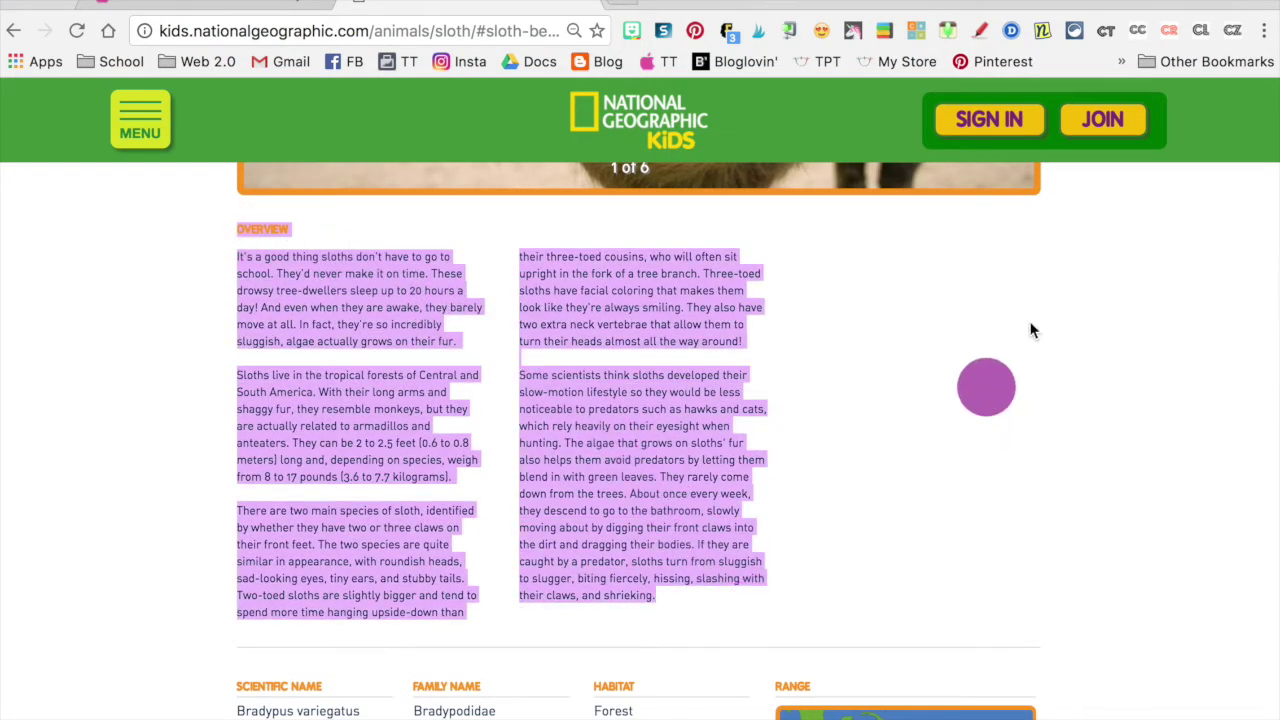
{"action": "left_click", "coordinate": [1202, 36]}
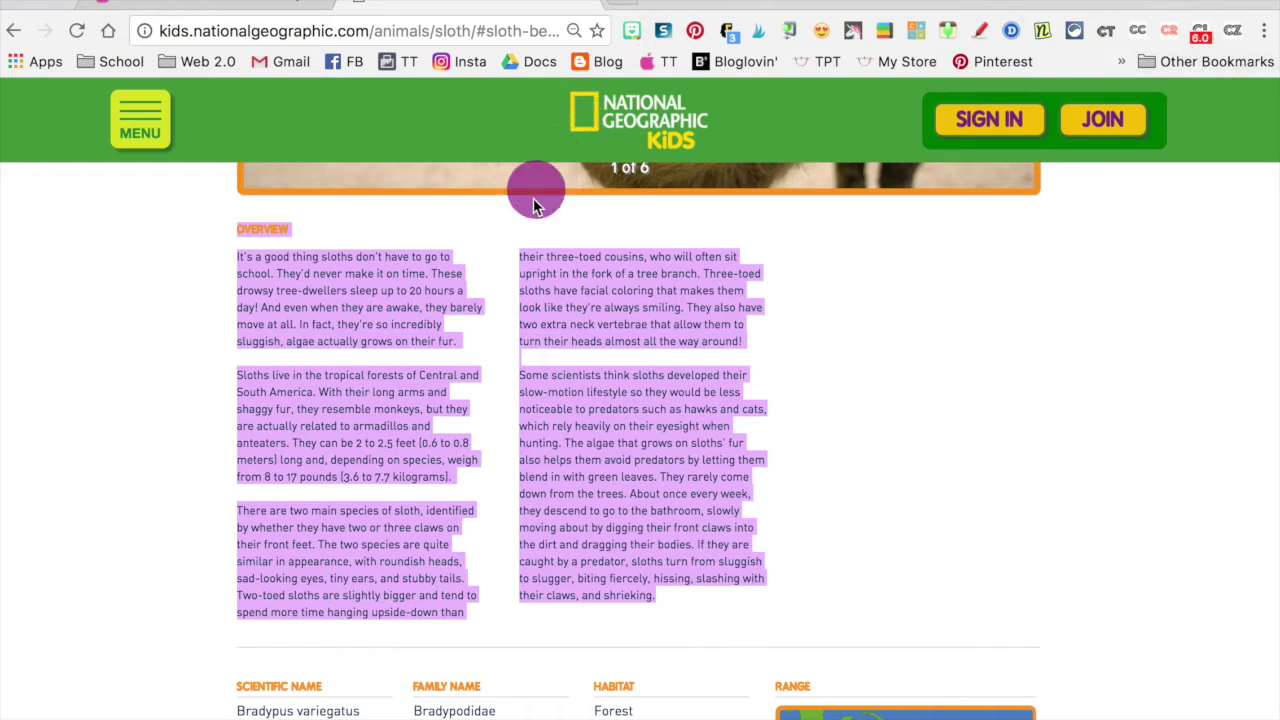
Step: Clear the Overview selection and select the single words "sluggish" and "resemble" in the first two paragraphs
{"action": "left_click", "coordinate": [295, 385]}
{"action": "double_click", "coordinate": [240, 342]}
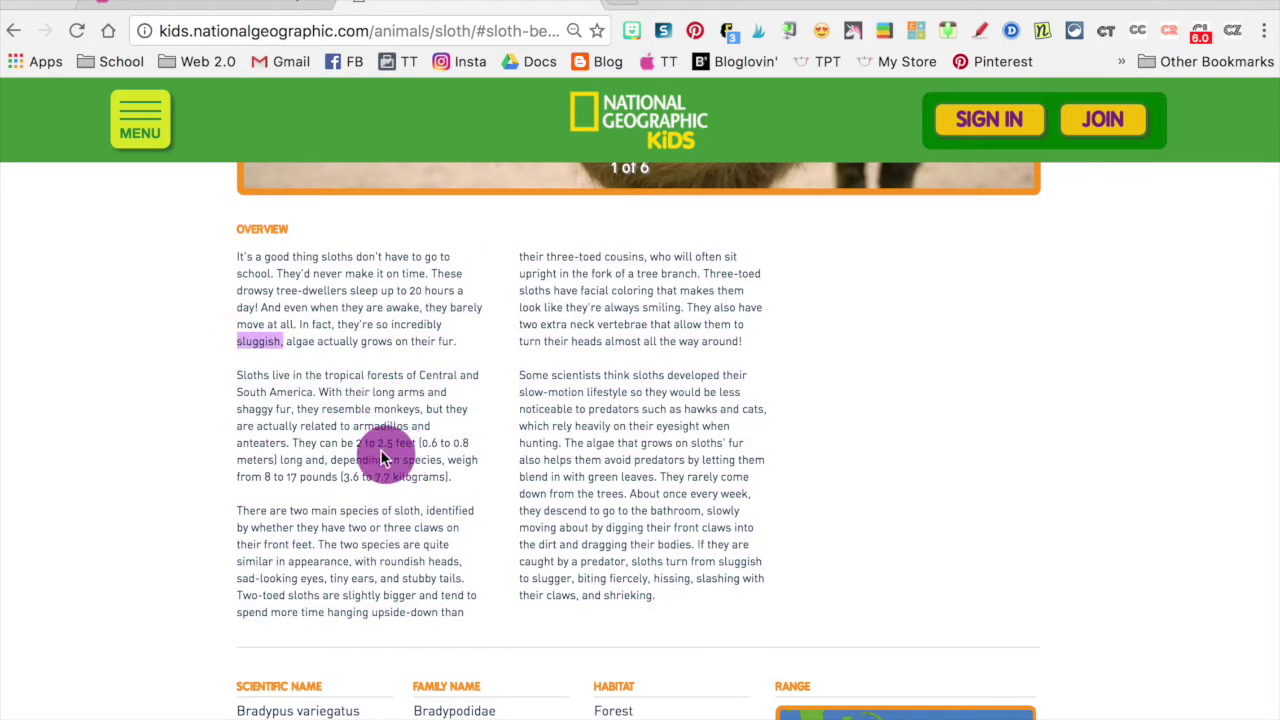
{"action": "left_click_drag", "start_coordinate": [320, 408], "coordinate": [370, 408]}
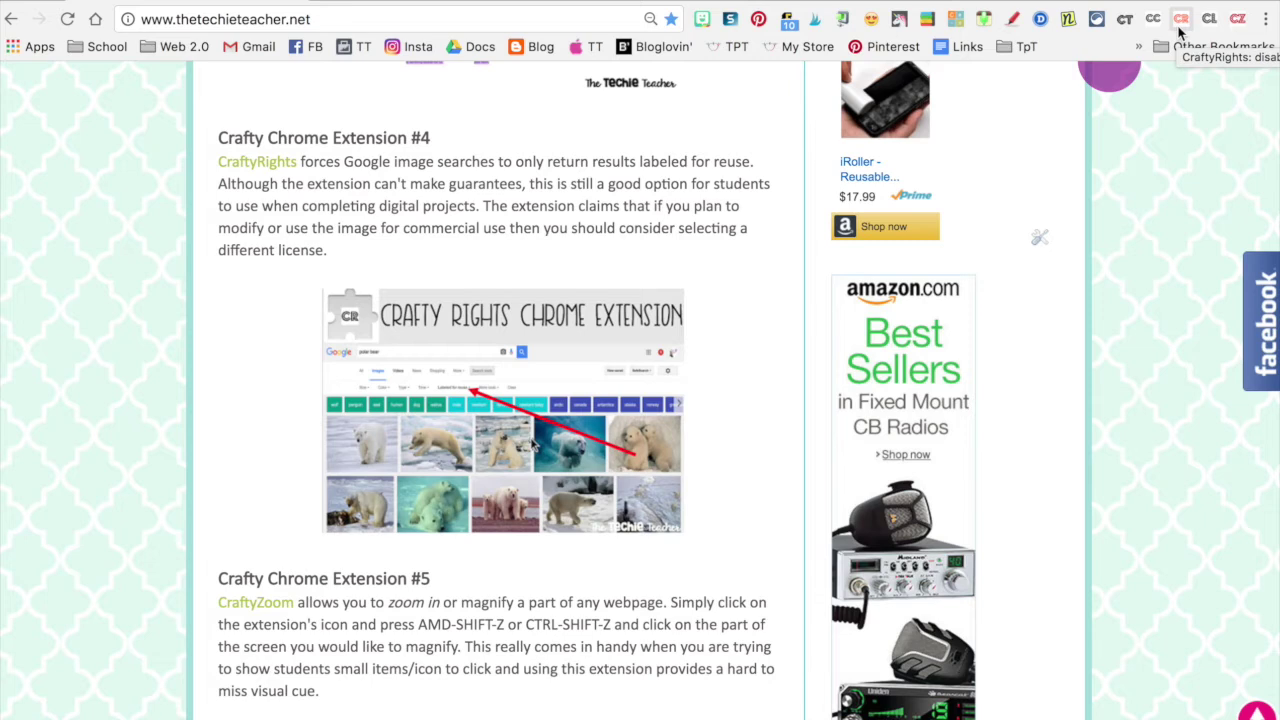
Step: Enable CraftyRights, search Google for "armadillo" and show the image results
{"action": "left_click", "coordinate": [1180, 20]}
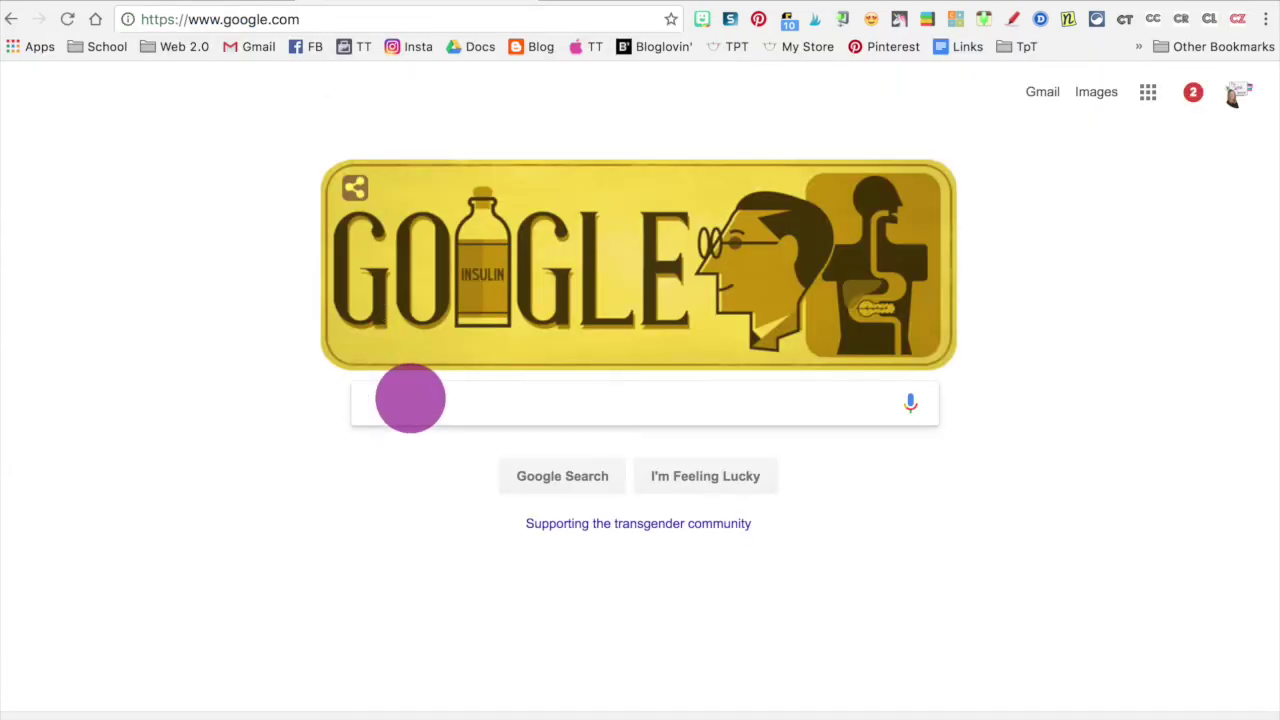
{"action": "type", "text": "armadillo"}
{"action": "key", "text": "Return"}
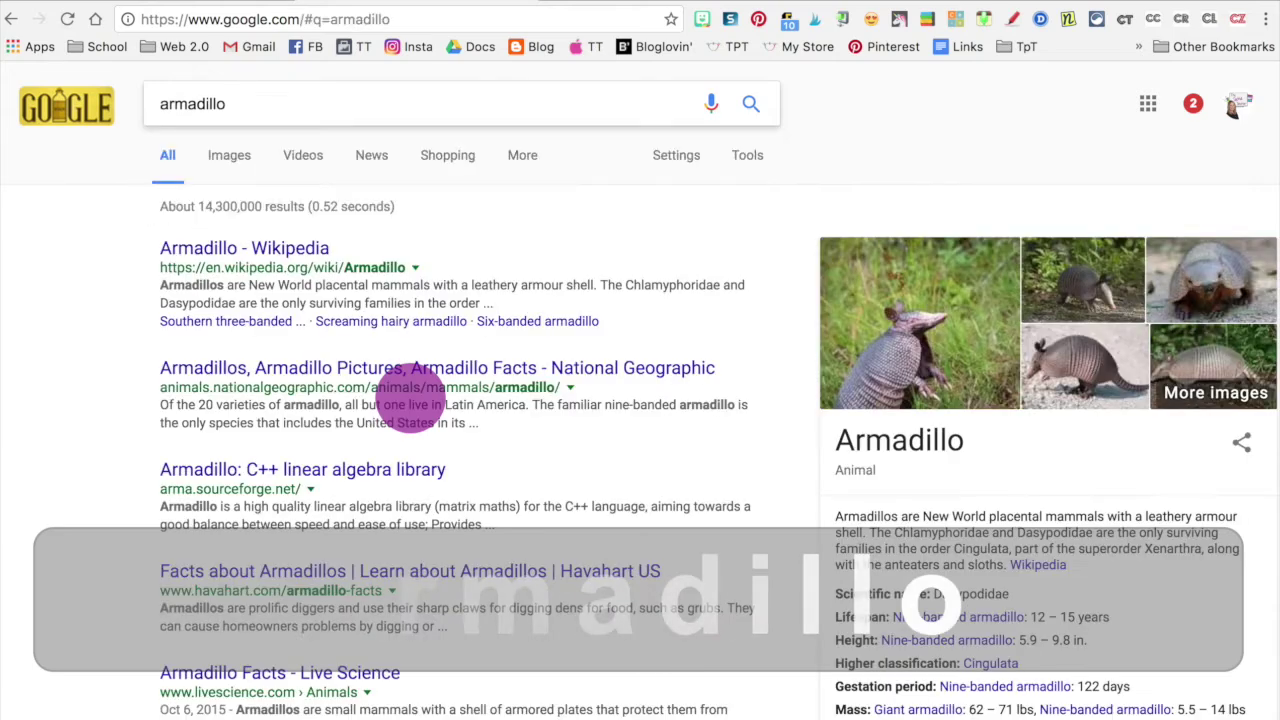
{"action": "left_click", "coordinate": [213, 168]}
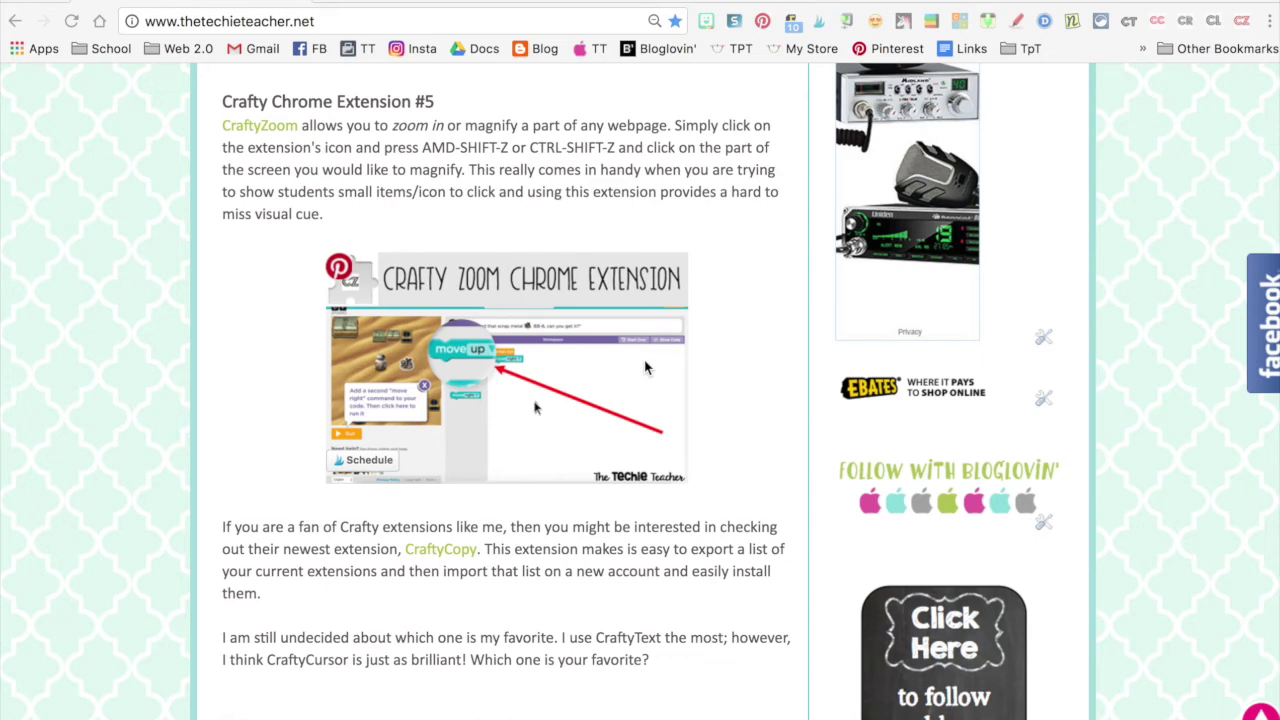
Step: Start the CraftyZoom magnifier on the blog page at the end of the Crafty extensions post
{"action": "scroll", "coordinate": [645, 368], "scroll_direction": "down", "scroll_amount": 5}
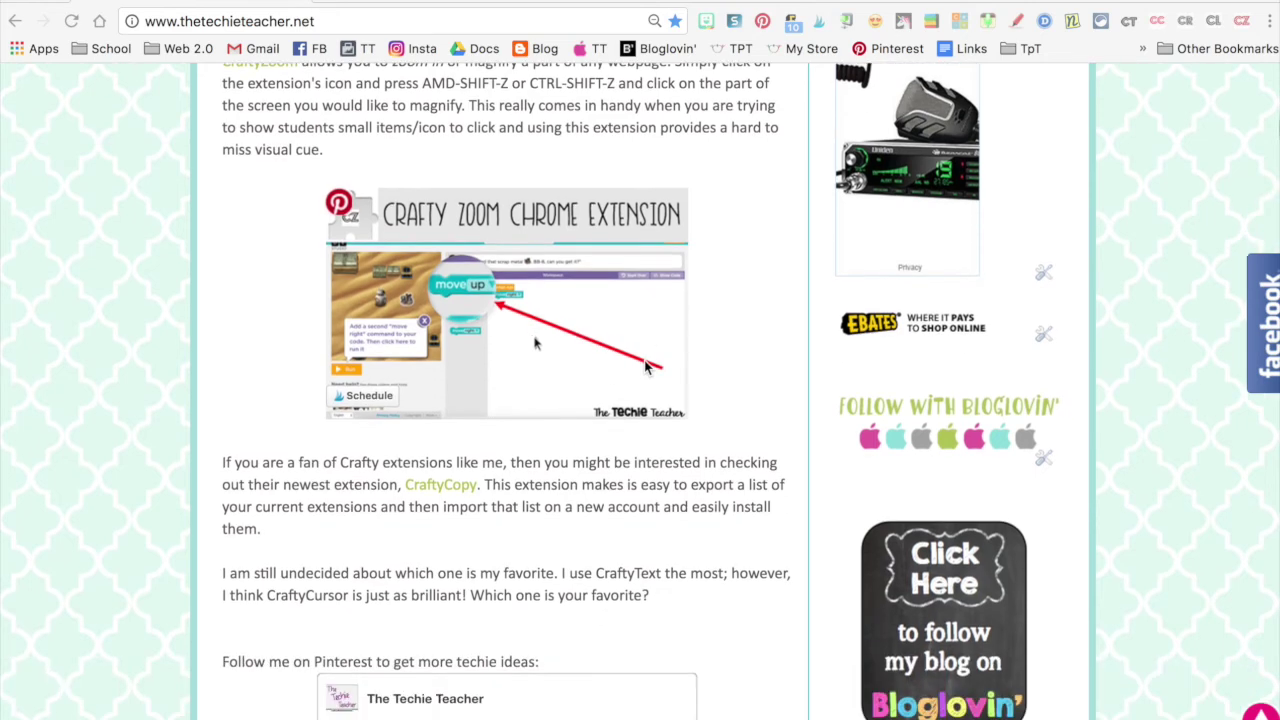
{"action": "scroll", "coordinate": [645, 368], "scroll_direction": "down", "scroll_amount": 5}
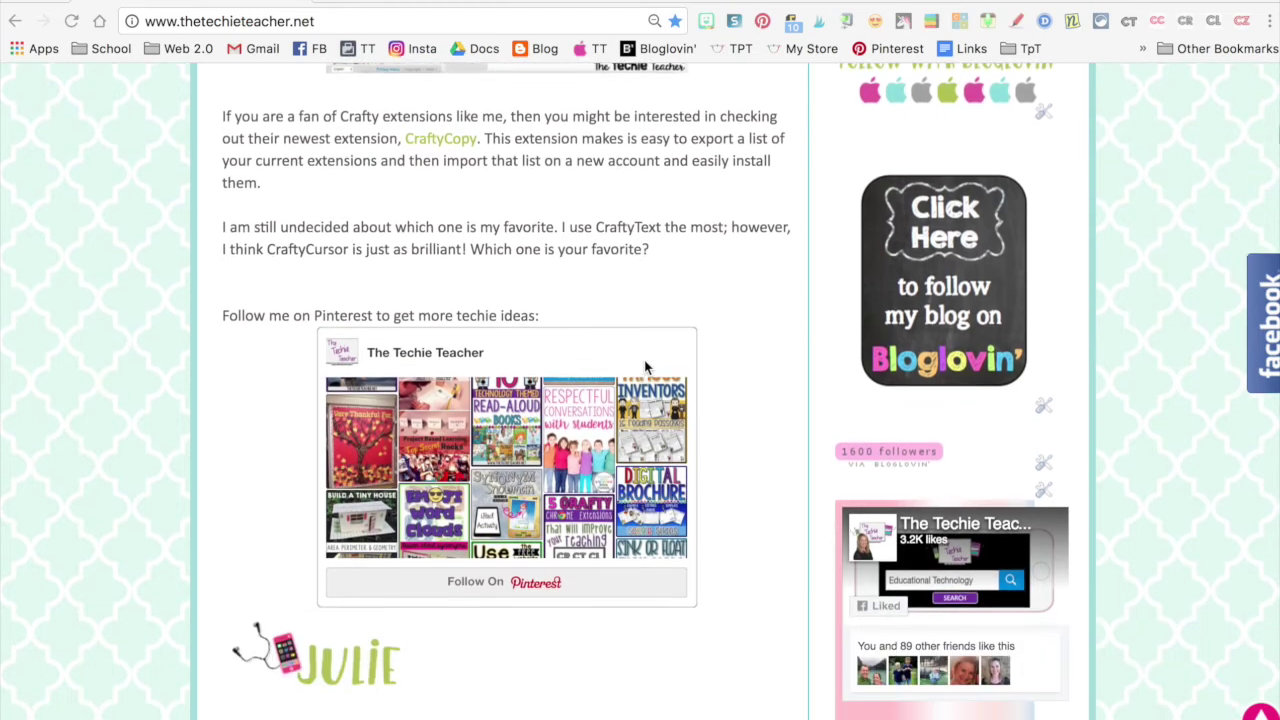
{"action": "scroll", "coordinate": [740, 483], "scroll_direction": "down", "scroll_amount": 4}
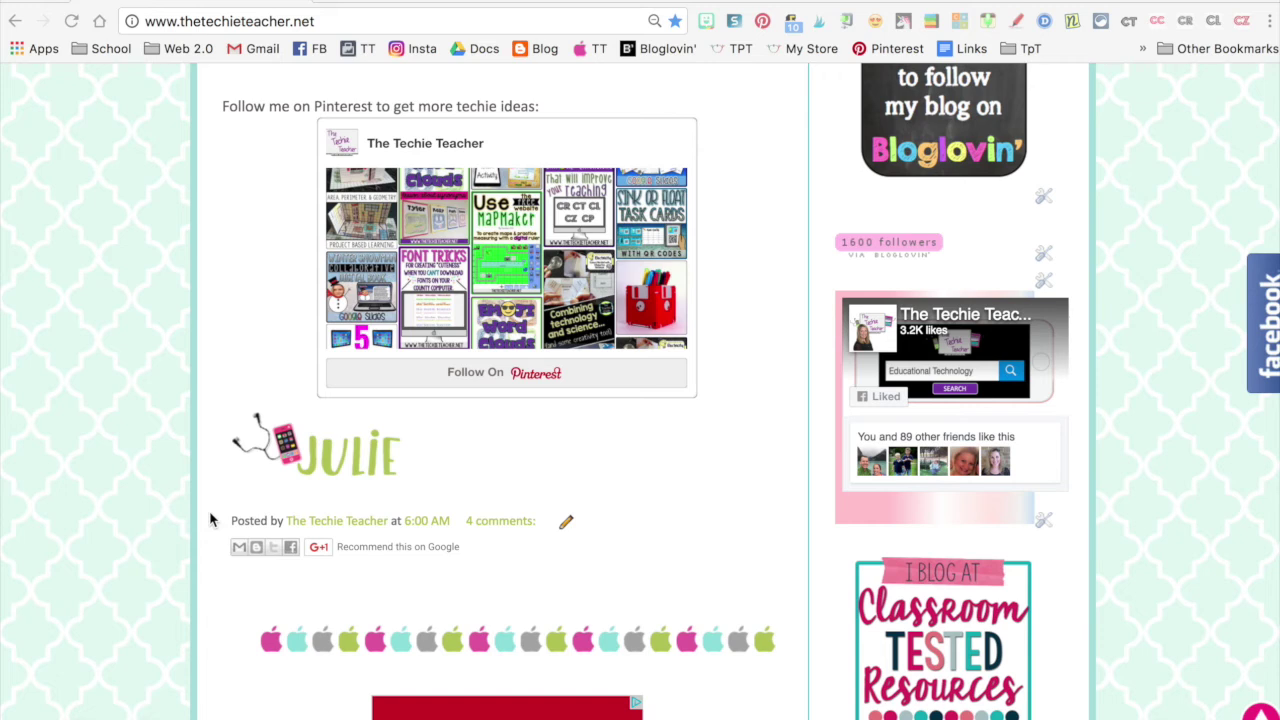
{"action": "left_click", "coordinate": [1241, 21]}
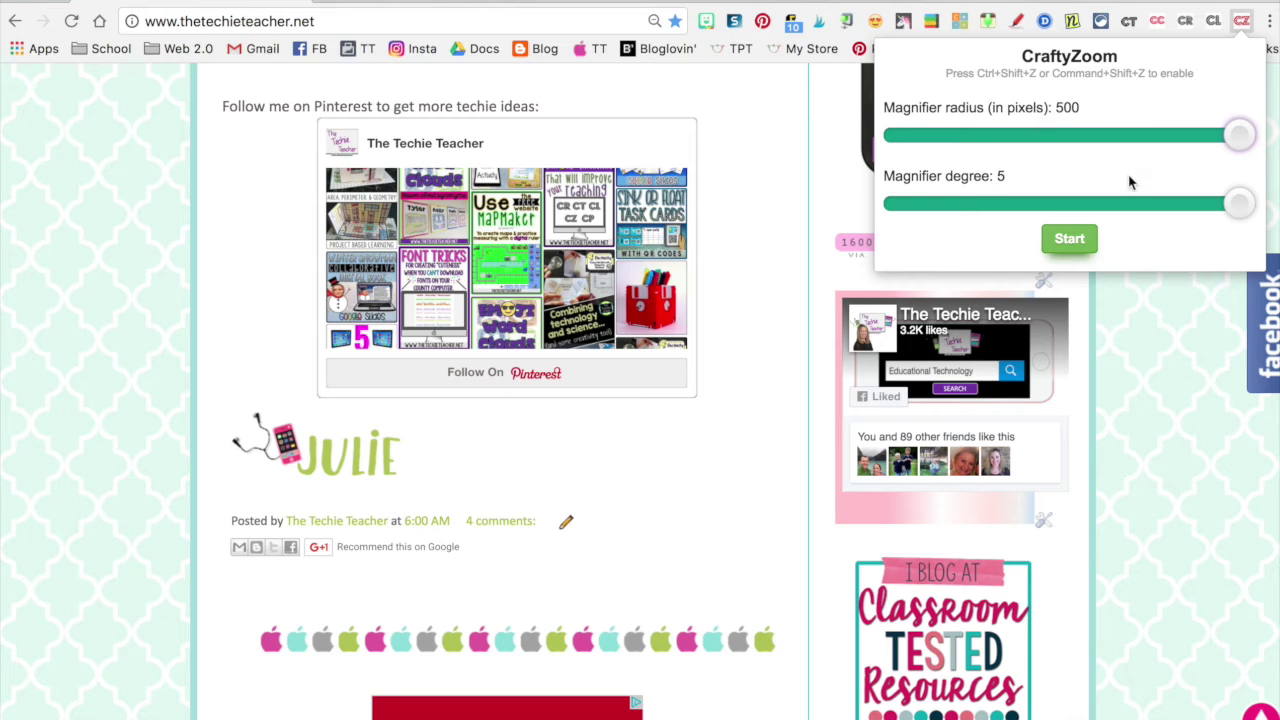
{"action": "left_click", "coordinate": [1086, 243]}
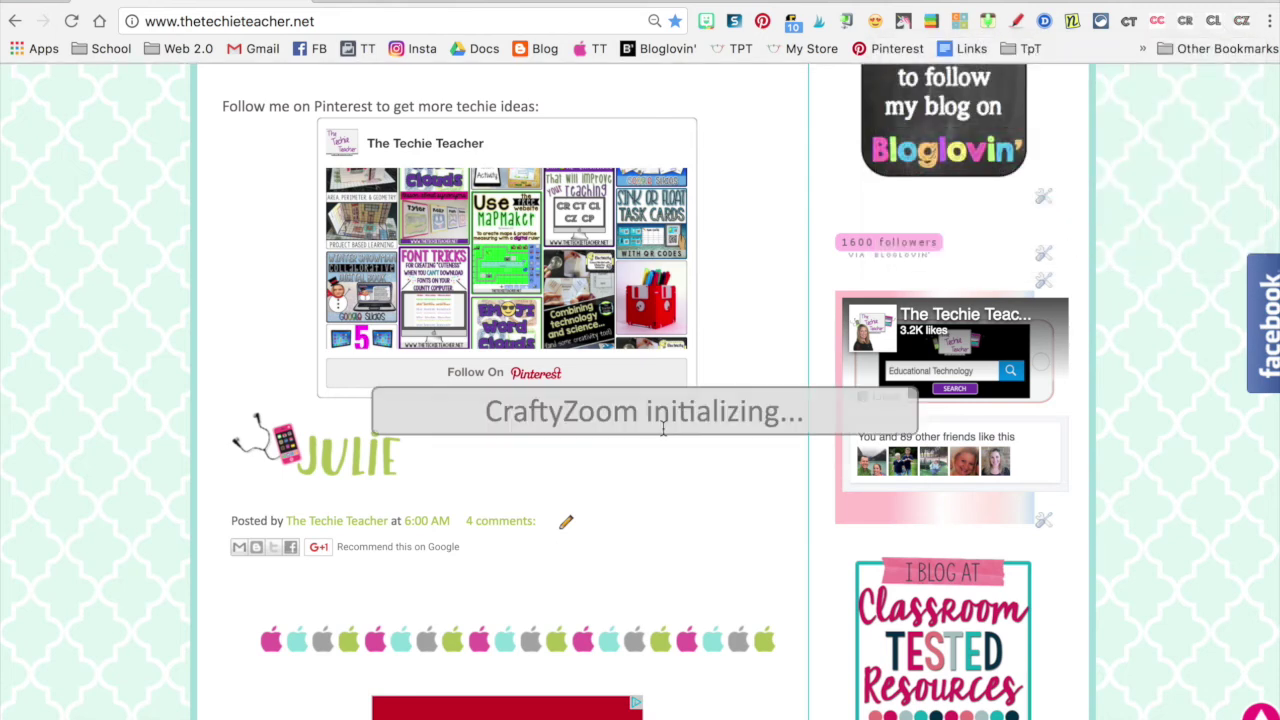